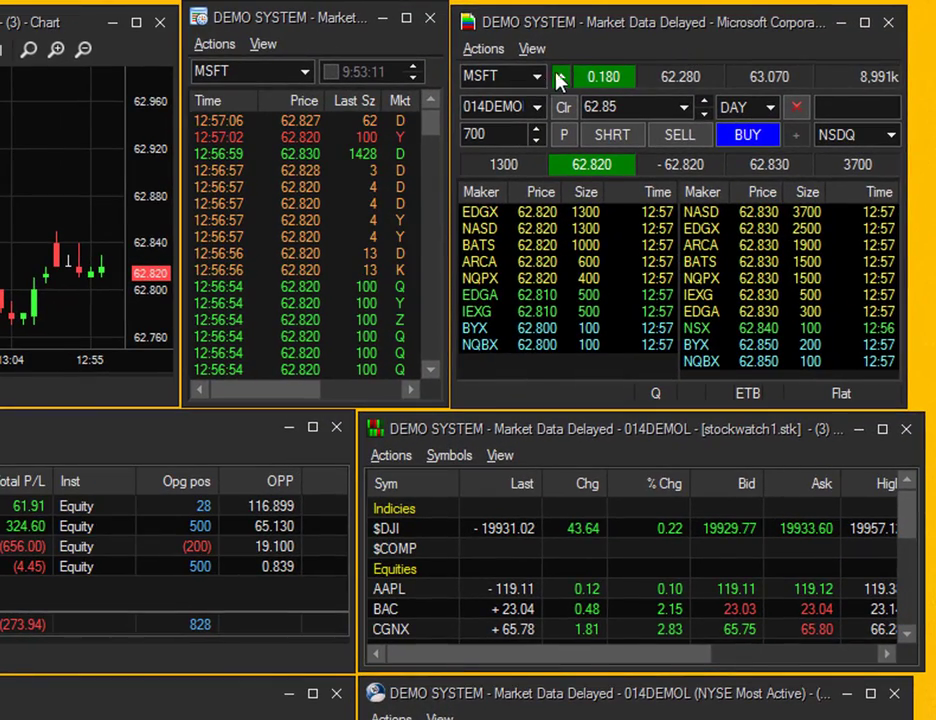
Step: Replace MSFT with Cognex (CGNX) in the Level II symbol box
{"action": "left_click", "coordinate": [538, 77]}
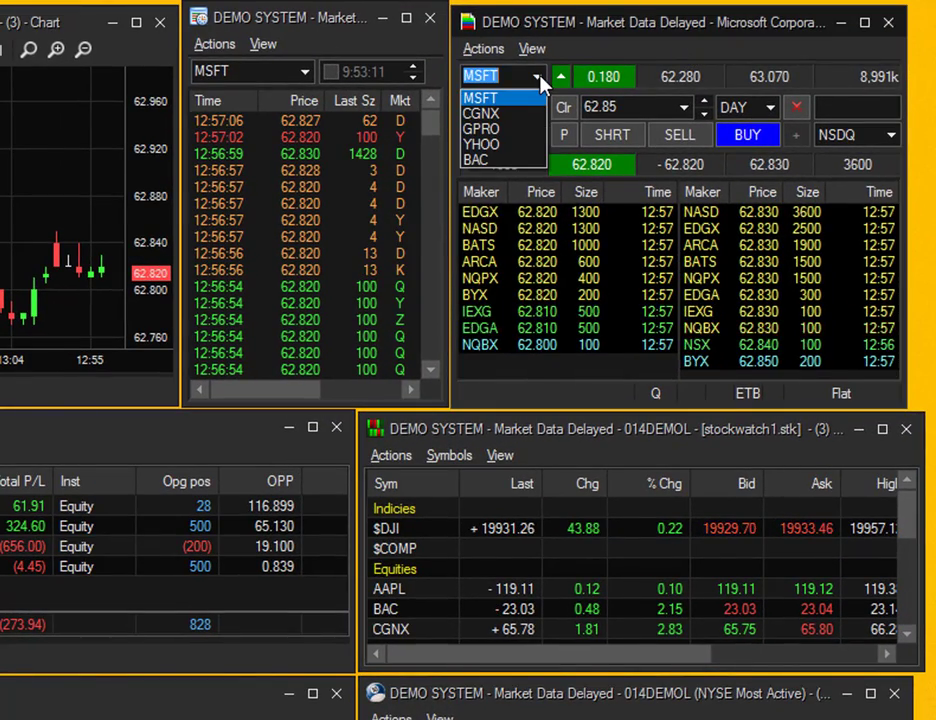
{"action": "left_click", "coordinate": [540, 80]}
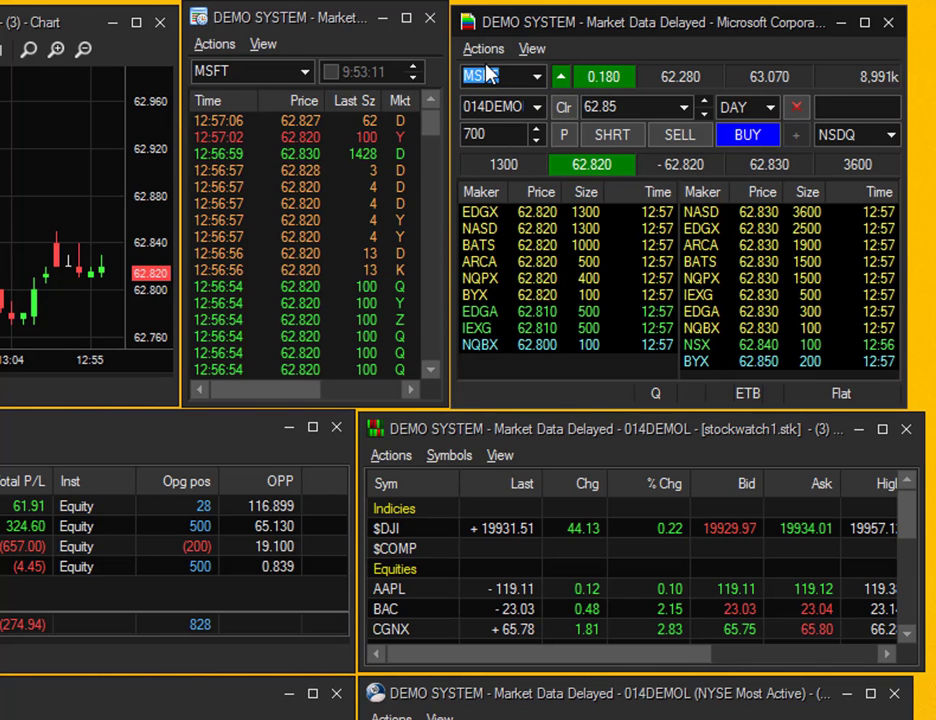
{"action": "type", "text": "CGNX"}
{"action": "key", "text": "Return"}
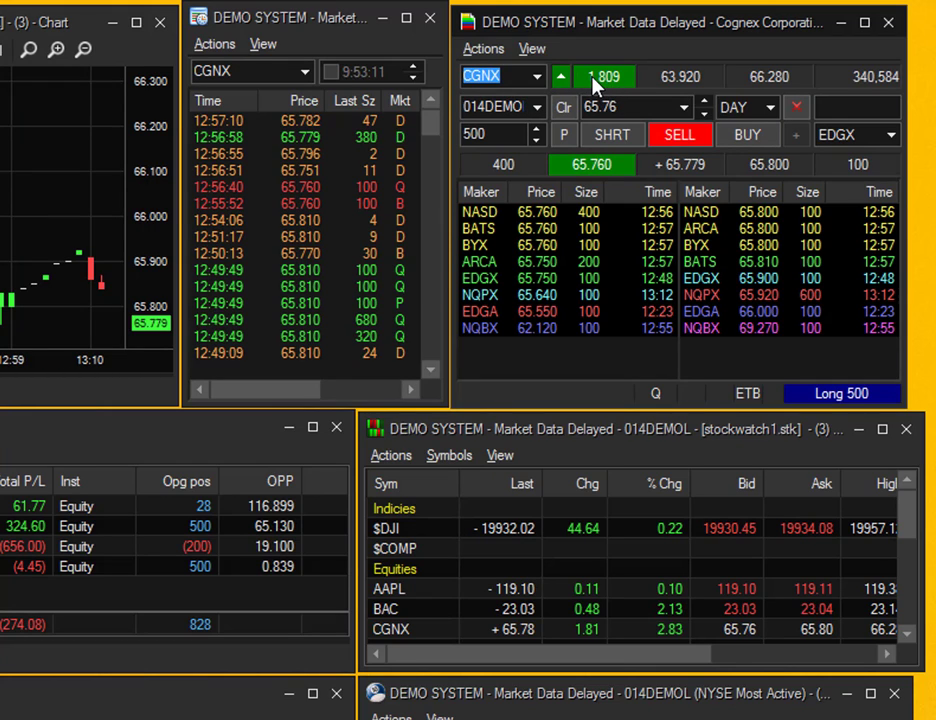
Step: Check the account, 65.76 price and DAY time-in-force lists unchanged, then show the EDGX route choices
{"action": "left_click", "coordinate": [537, 113]}
{"action": "left_click", "coordinate": [538, 116]}
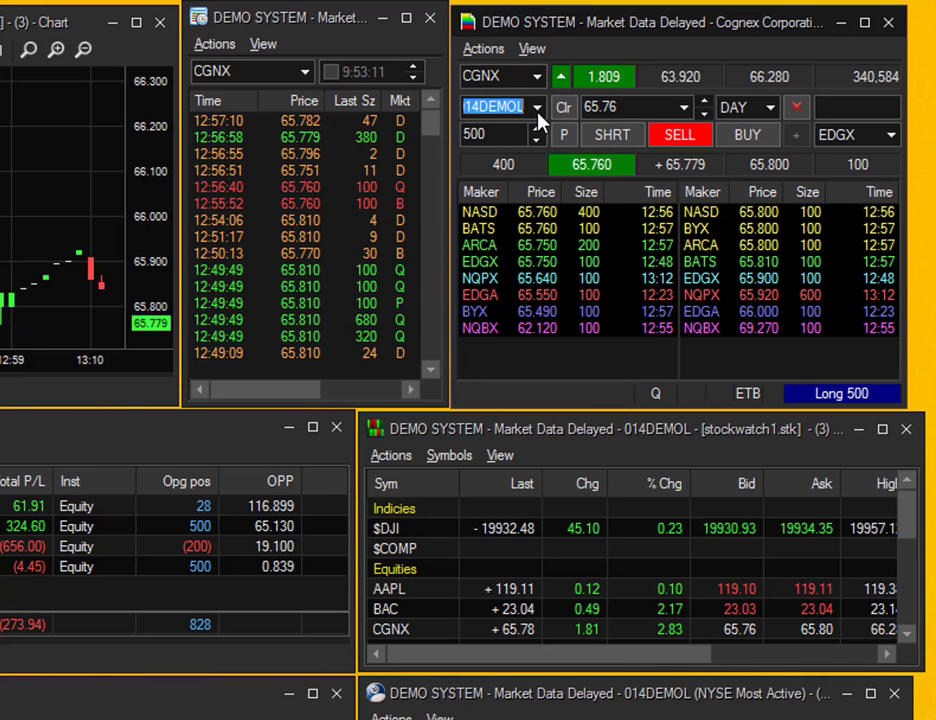
{"action": "left_click", "coordinate": [682, 107]}
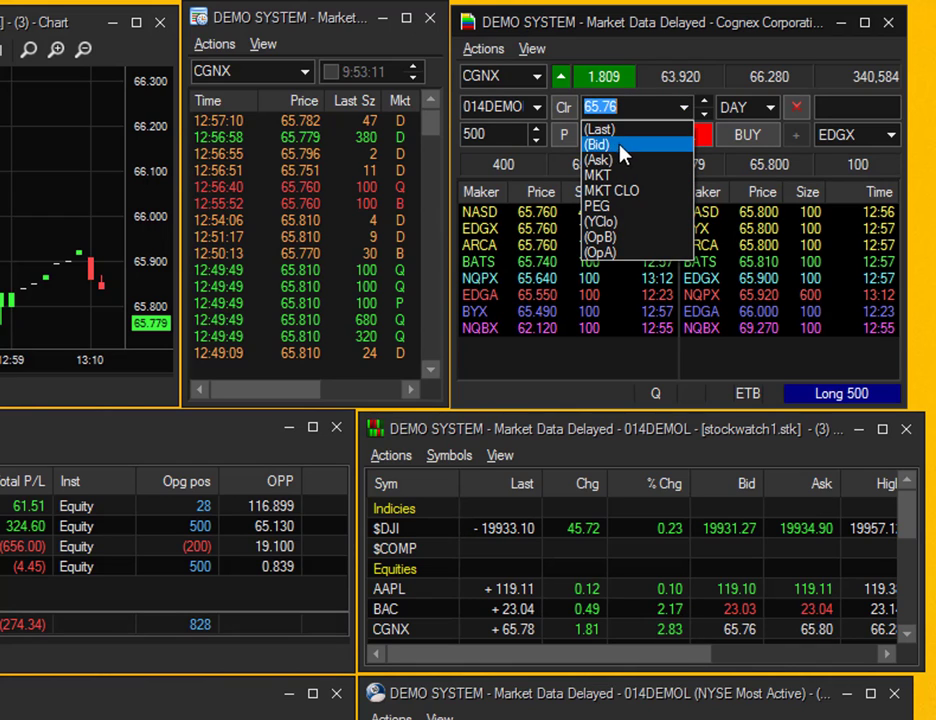
{"action": "left_click", "coordinate": [680, 110]}
{"action": "left_click", "coordinate": [767, 109]}
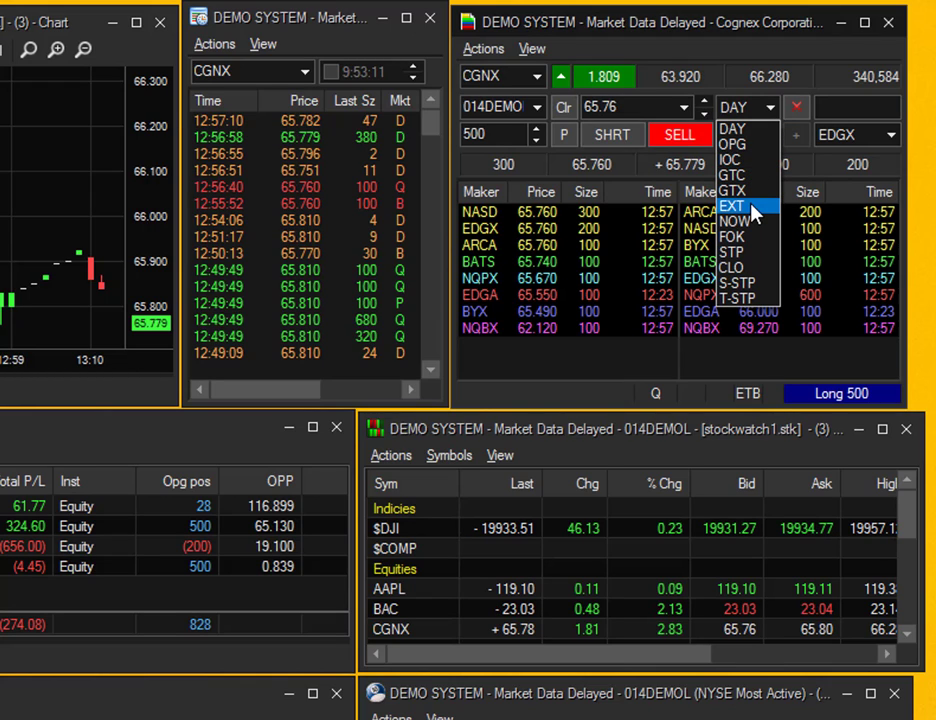
{"action": "left_click", "coordinate": [772, 116]}
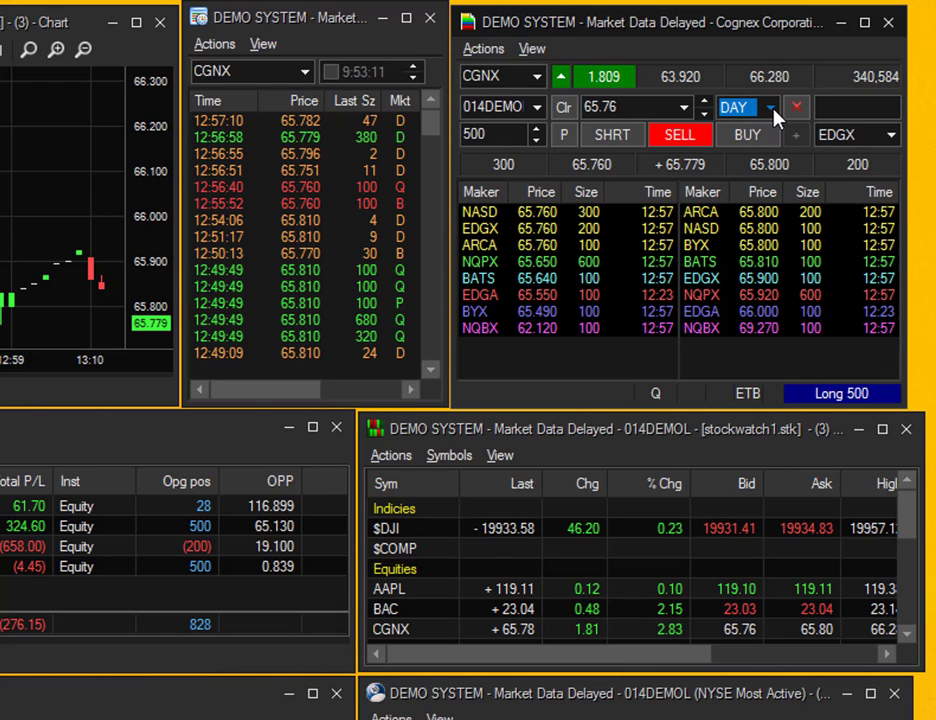
{"action": "left_click", "coordinate": [889, 136]}
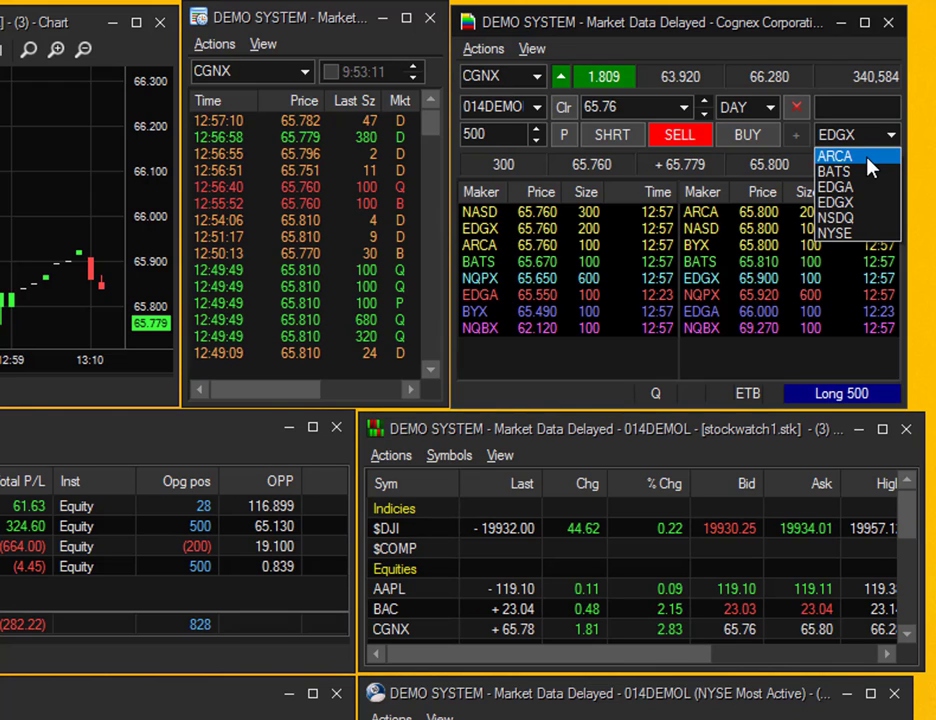
Step: Pick NSDQ as the CGNX order's route in place of EDGX
{"action": "left_click", "coordinate": [847, 225]}
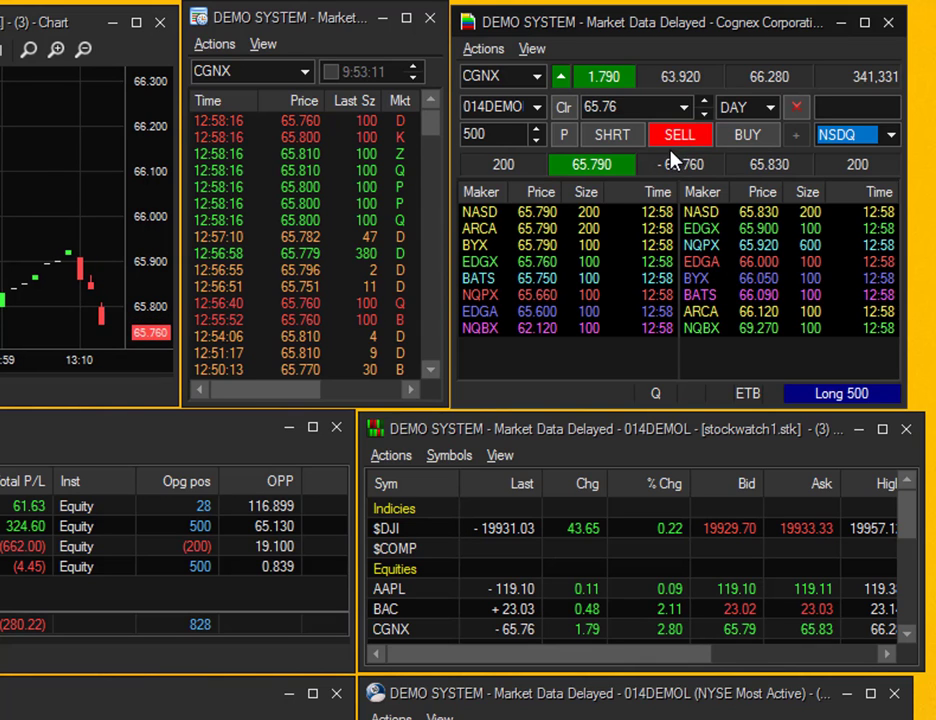
Step: Return the montage to MSFT from recent symbols and set a 1500-share order quantity
{"action": "left_click", "coordinate": [537, 78]}
{"action": "left_click", "coordinate": [530, 113]}
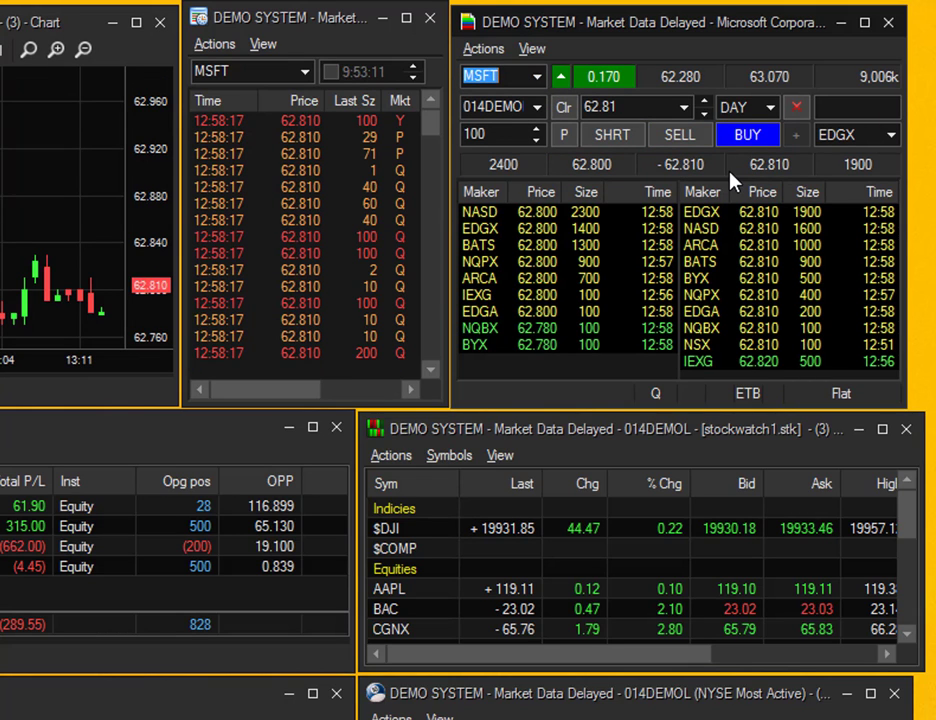
{"action": "left_click", "coordinate": [538, 129]}
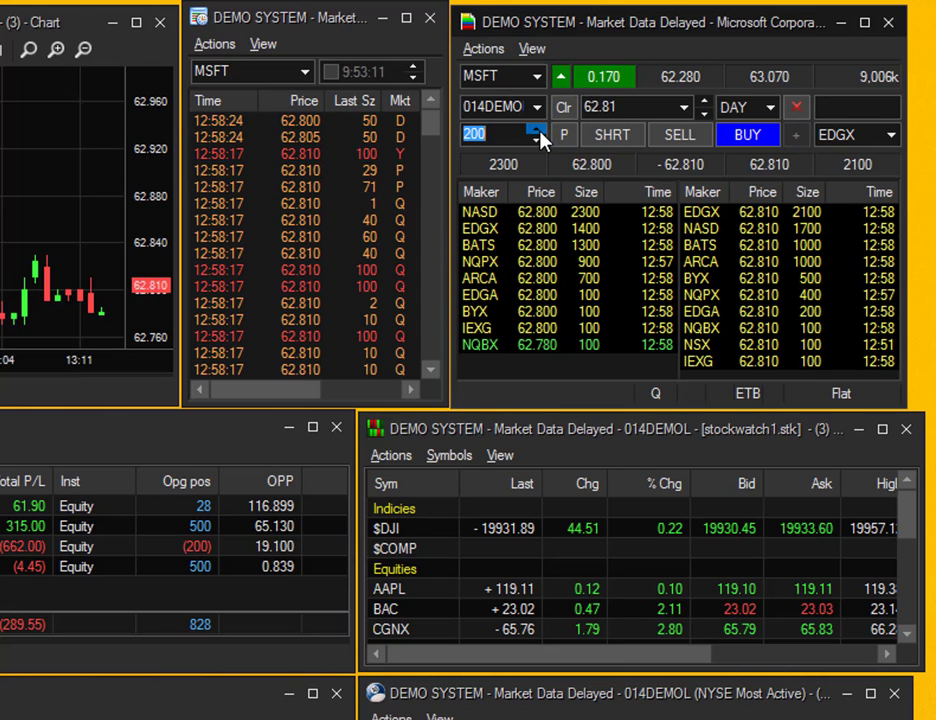
{"action": "left_click", "coordinate": [538, 129]}
{"action": "left_click", "coordinate": [538, 129]}
{"action": "left_click", "coordinate": [538, 129]}
{"action": "left_click", "coordinate": [538, 129]}
{"action": "left_click", "coordinate": [538, 129]}
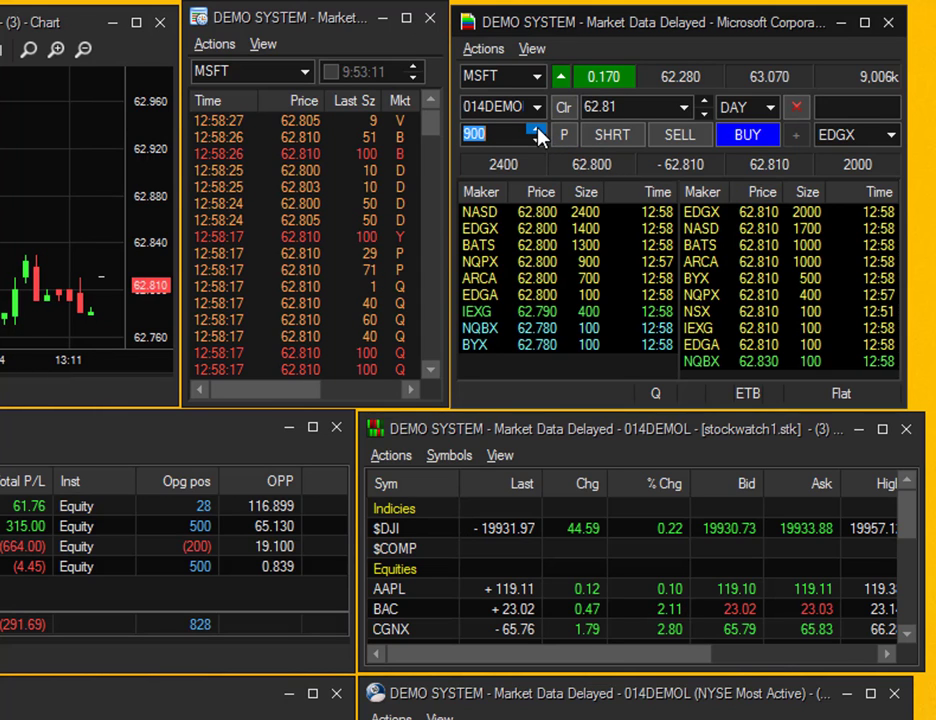
{"action": "left_click", "coordinate": [538, 129]}
{"action": "left_click", "coordinate": [538, 129]}
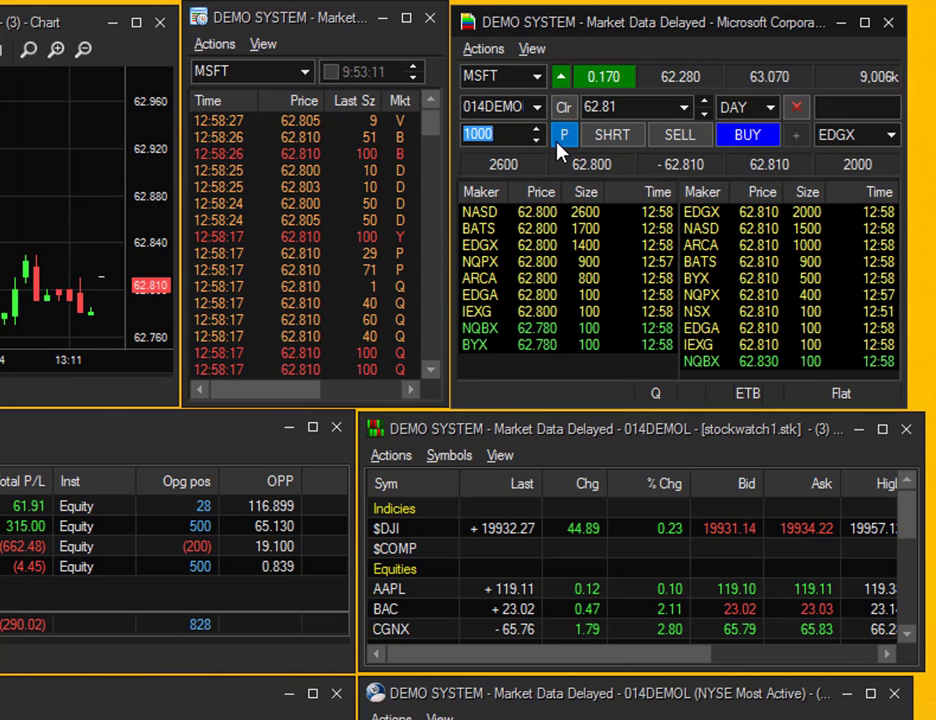
{"action": "type", "text": "1500"}
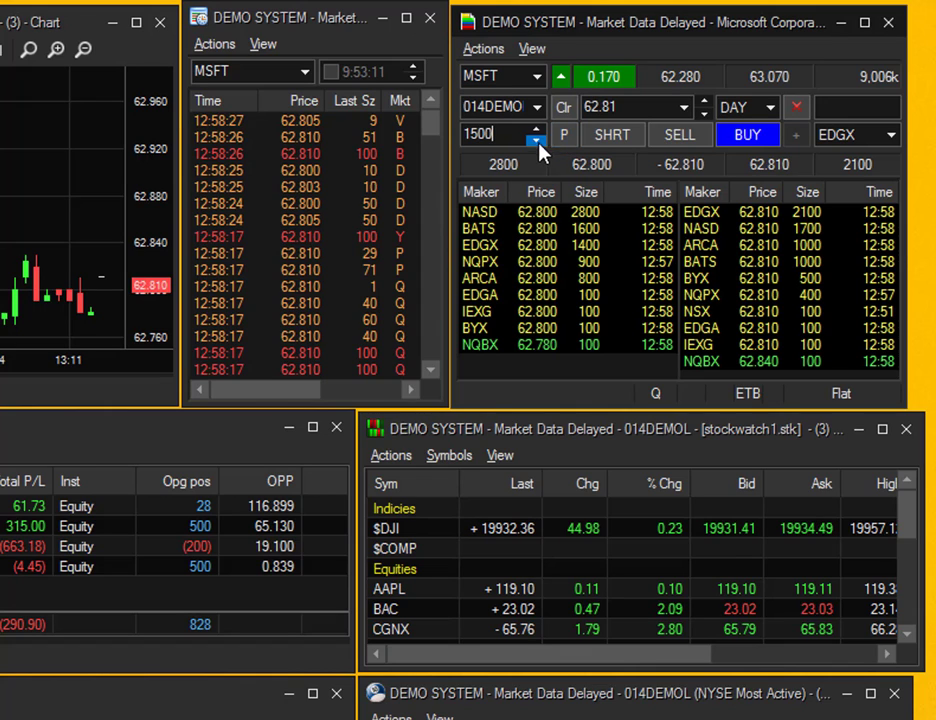
{"action": "left_click", "coordinate": [565, 138]}
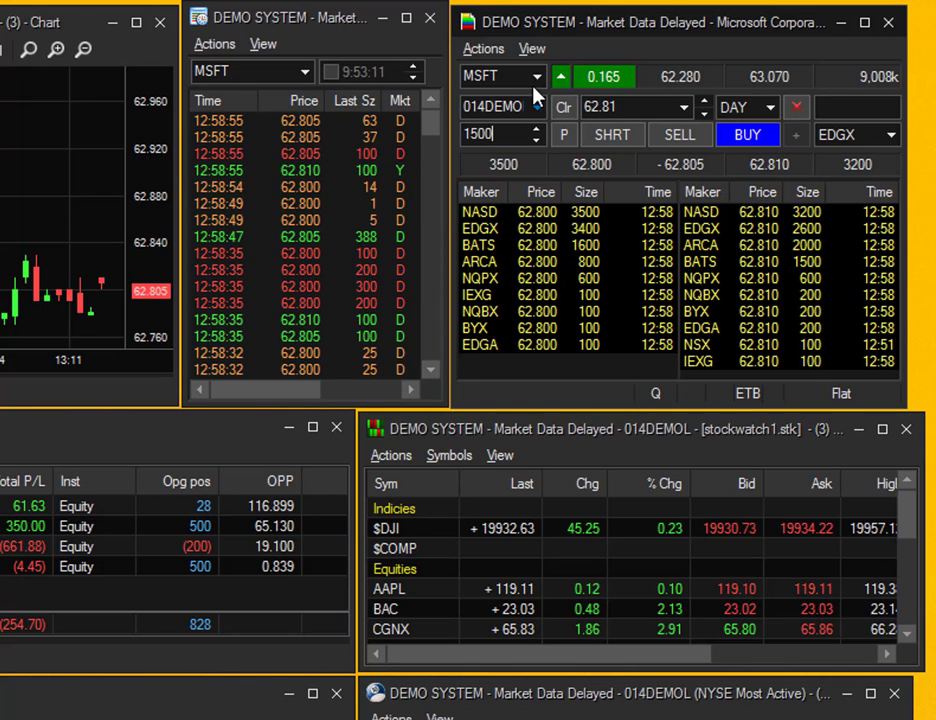
Step: Turn on the Expanded Order Entry Bar and enter 1000 in its Ordr qty field
{"action": "left_click", "coordinate": [533, 50]}
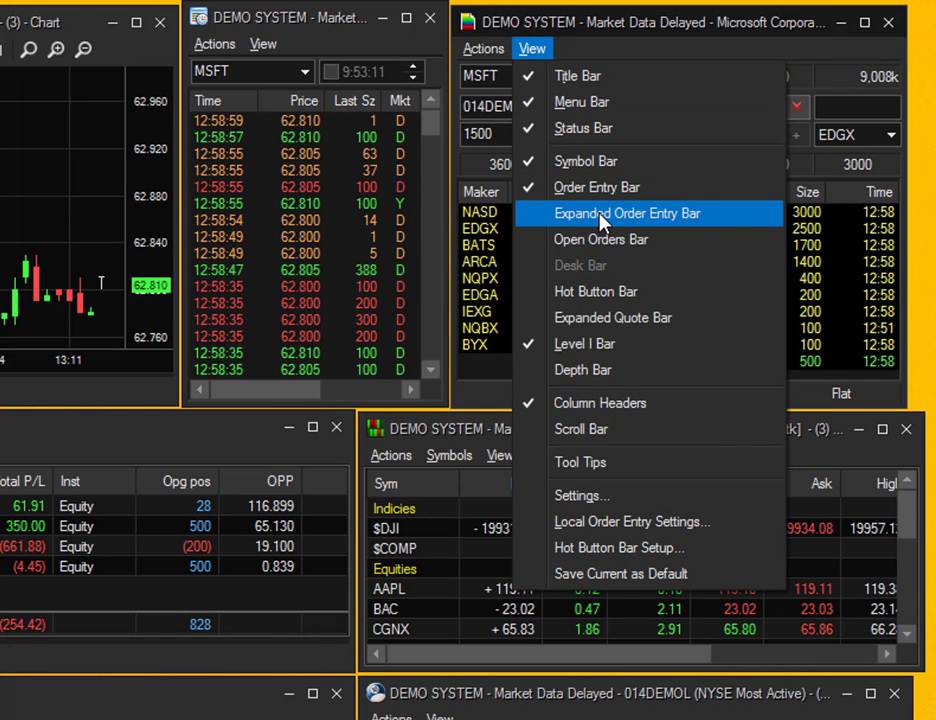
{"action": "left_click", "coordinate": [689, 215]}
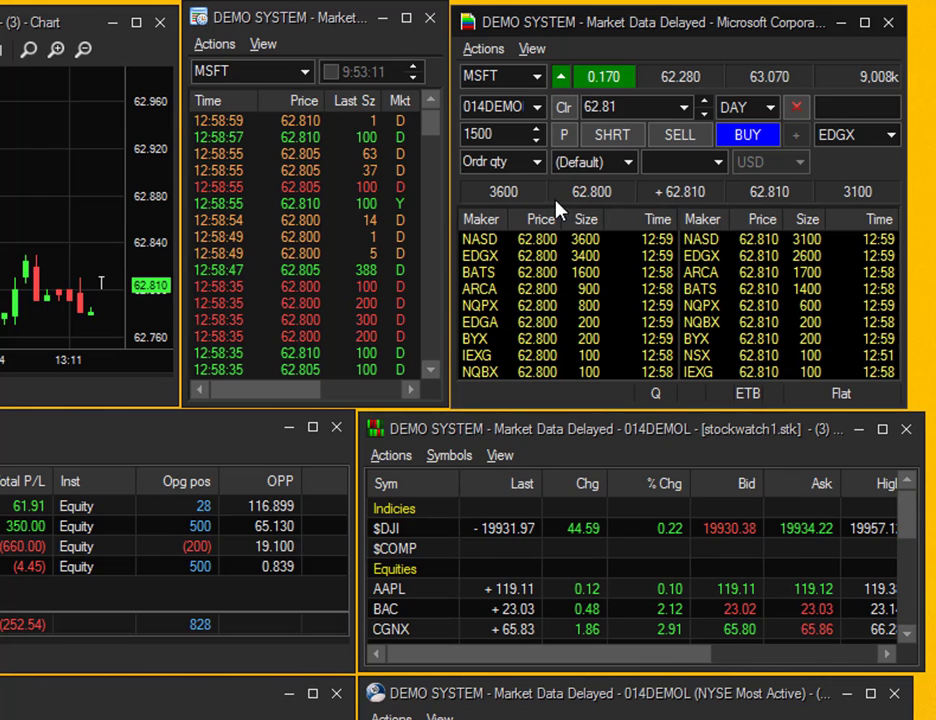
{"action": "left_click", "coordinate": [521, 163]}
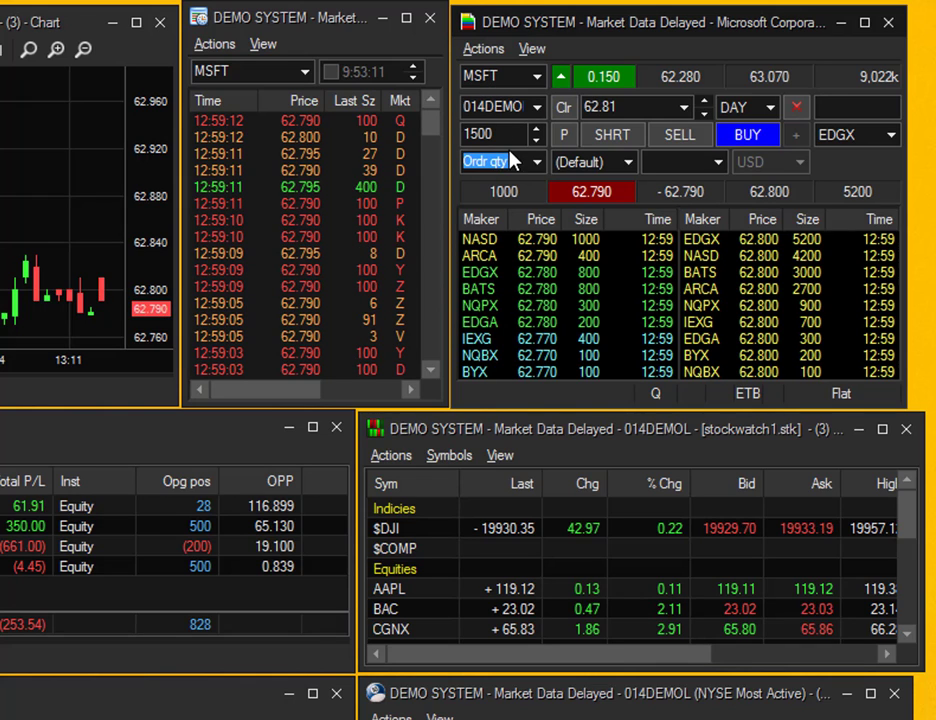
{"action": "type", "text": "1000"}
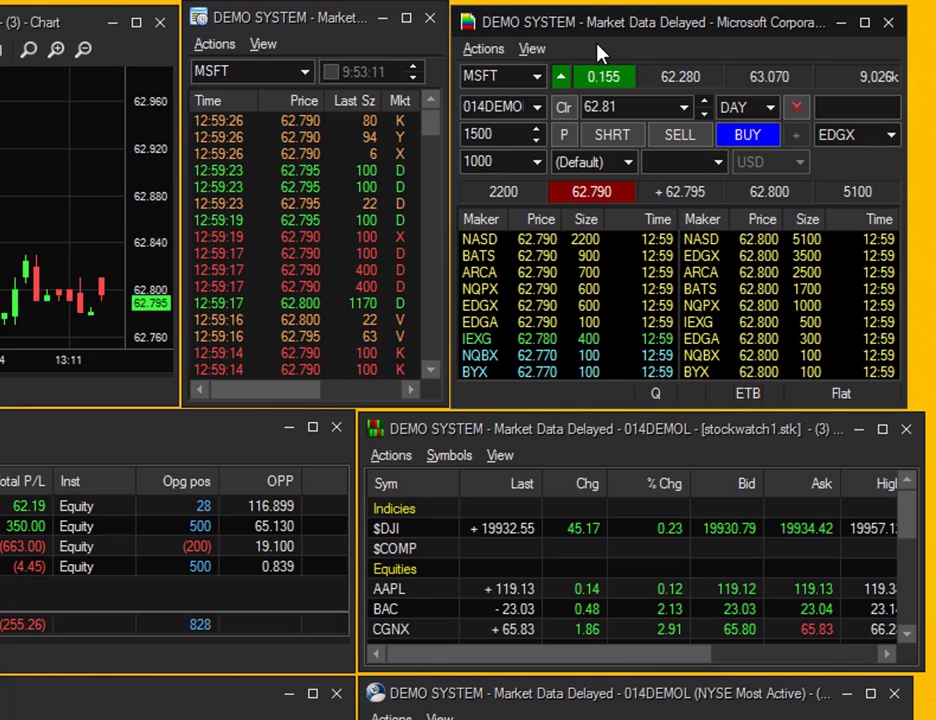
Step: Look over the General tab of the Level II Settings dialog and accept it with OK
{"action": "left_click", "coordinate": [532, 48]}
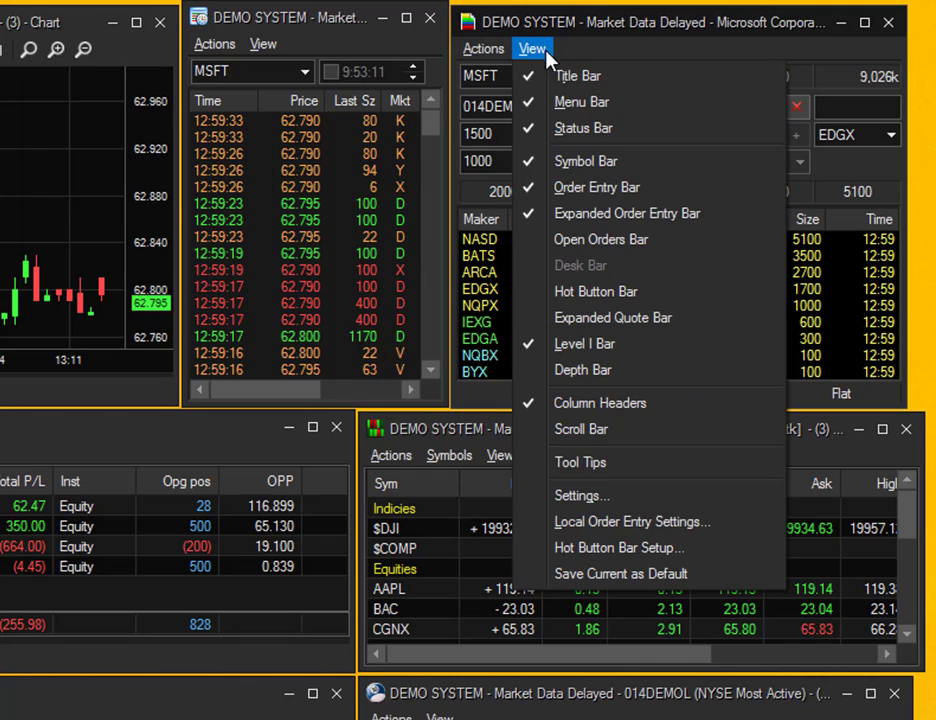
{"action": "left_click", "coordinate": [595, 496]}
{"action": "left_click_drag", "start_coordinate": [683, 31], "coordinate": [652, 35]}
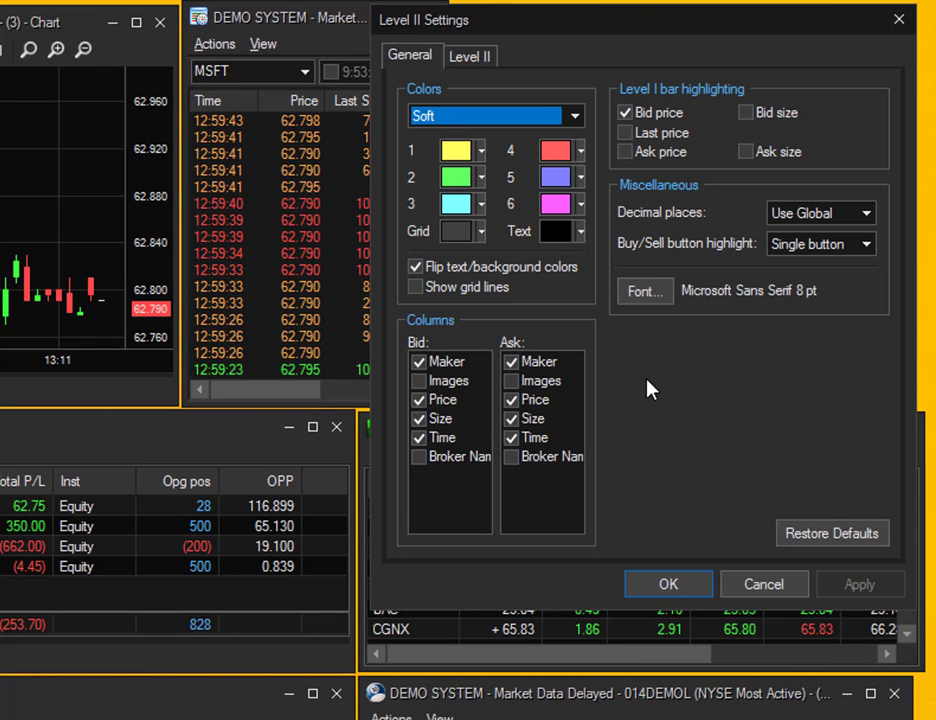
{"action": "left_click", "coordinate": [668, 584]}
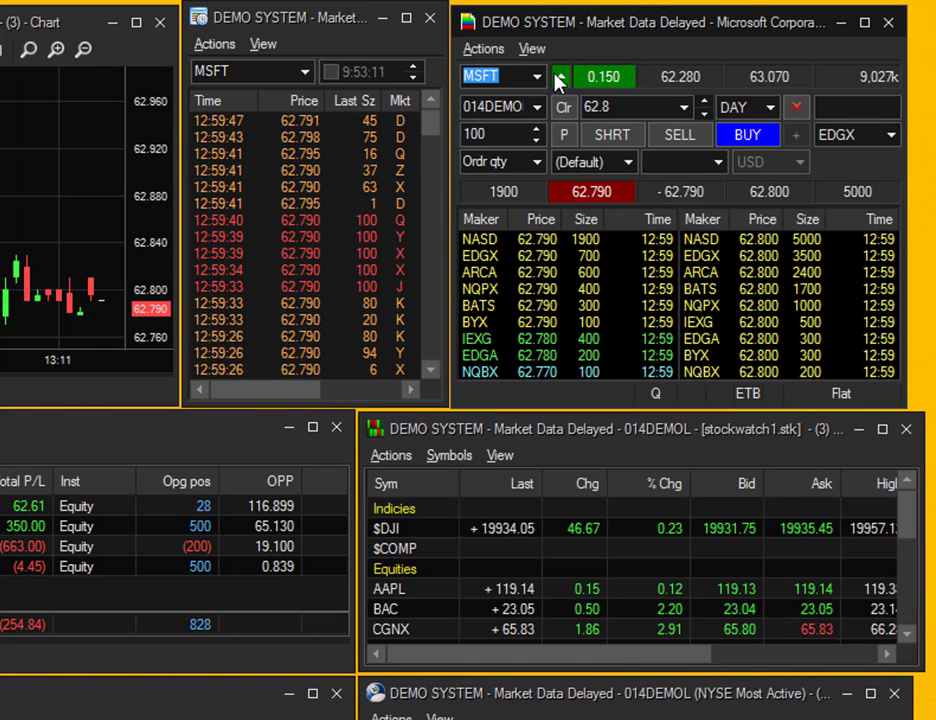
{"action": "left_click", "coordinate": [531, 48]}
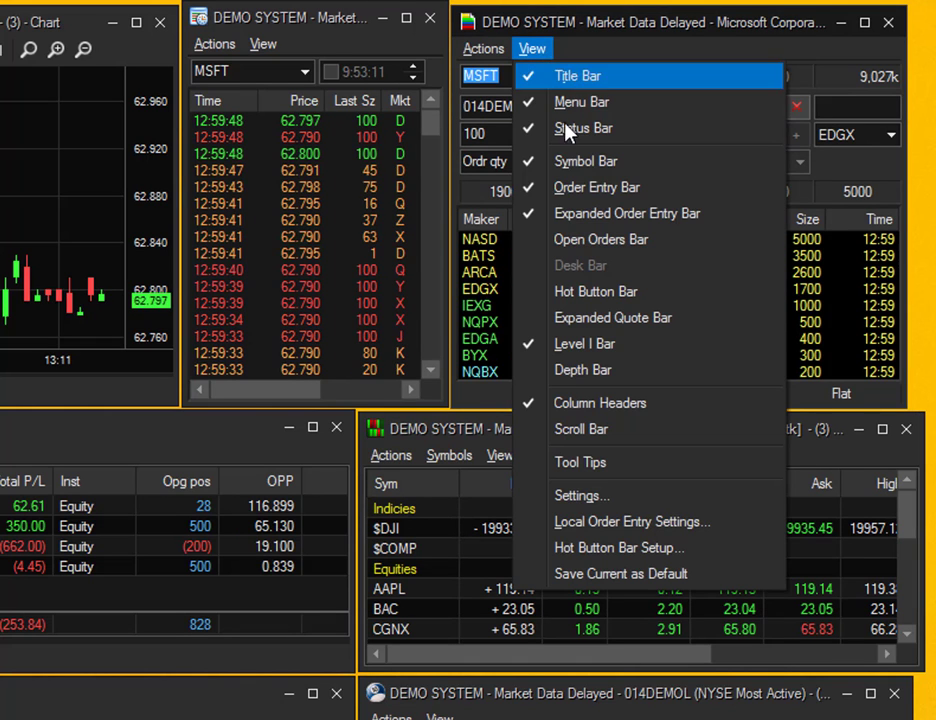
Step: In Local Order Entry Settings, set Qty to open position to 500 and Destination to NYSE
{"action": "left_click", "coordinate": [678, 538]}
{"action": "left_click_drag", "start_coordinate": [675, 69], "coordinate": [622, 88]}
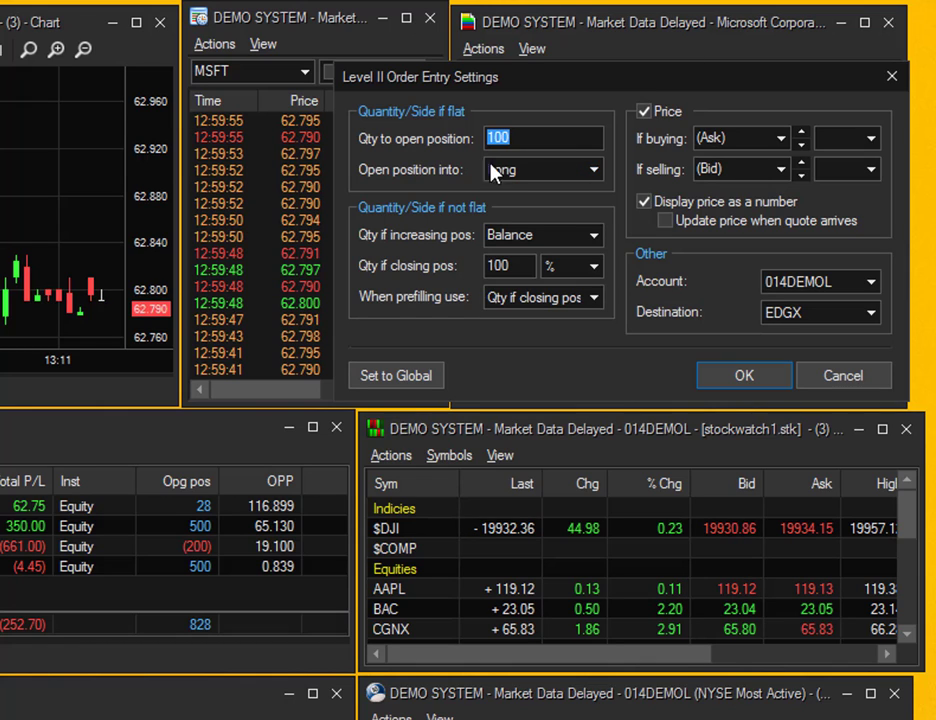
{"action": "type", "text": "500"}
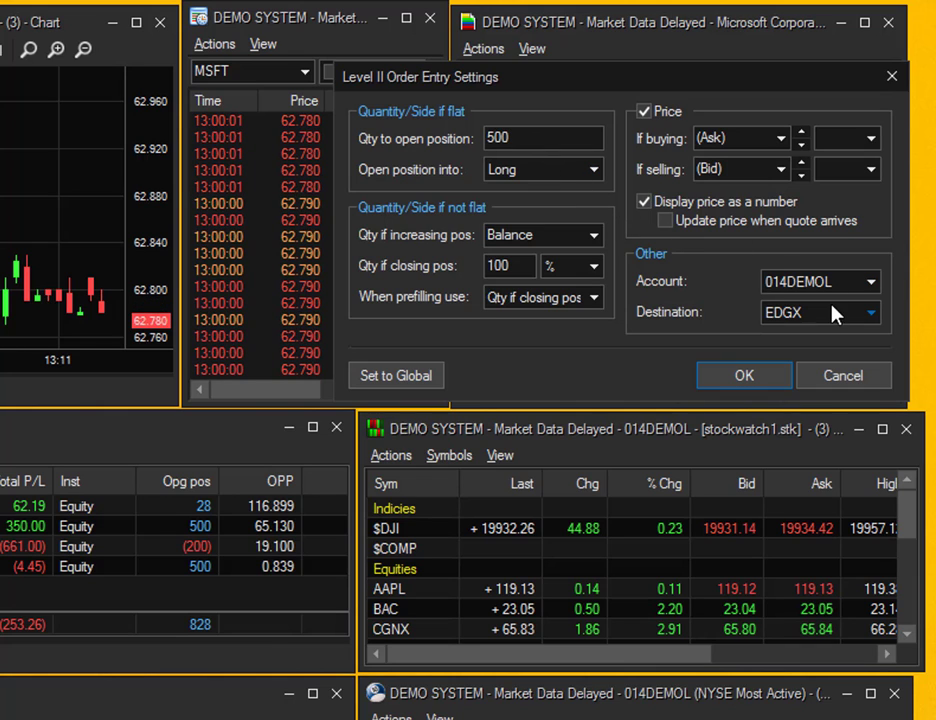
{"action": "left_click", "coordinate": [773, 313]}
{"action": "left_click", "coordinate": [831, 441]}
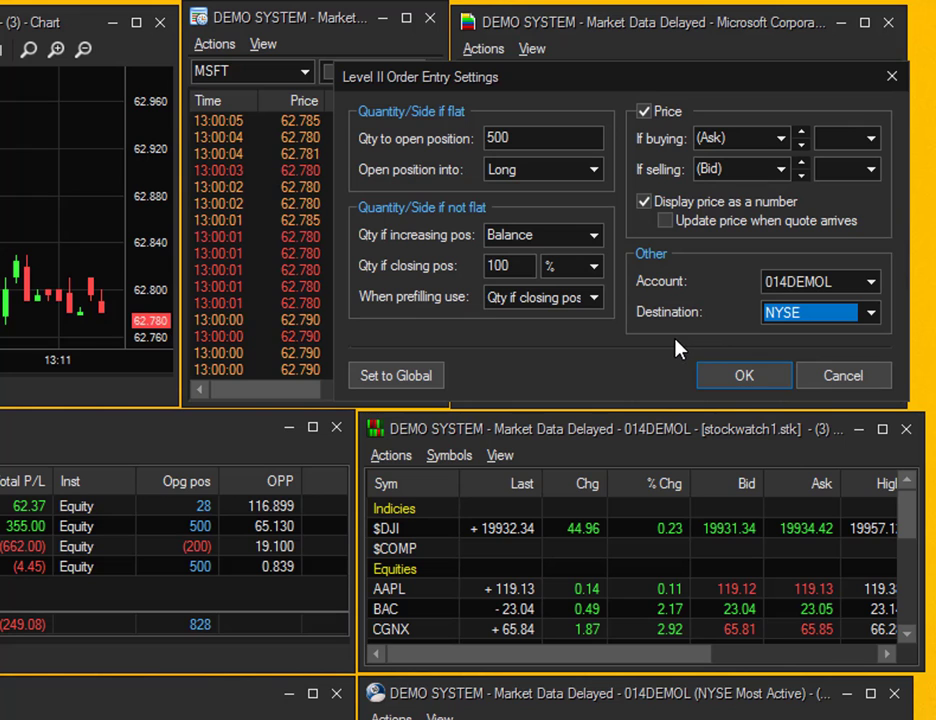
{"action": "left_click", "coordinate": [730, 376]}
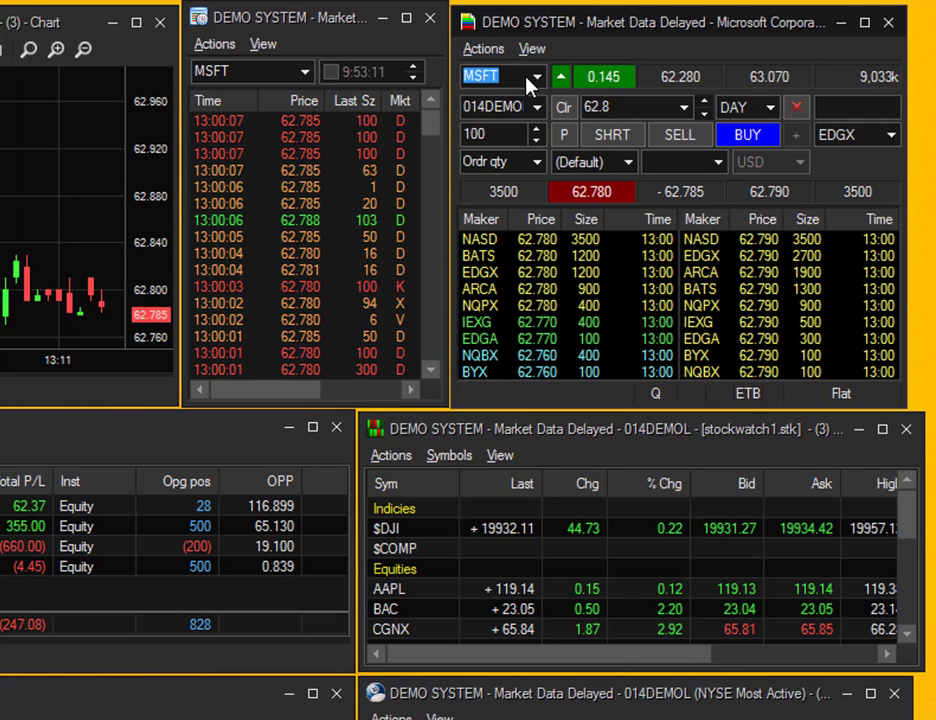
Step: Load CGNX, now prefilled with 500 shares at 65.81, DAY via NYSE
{"action": "type", "text": "CGNX"}
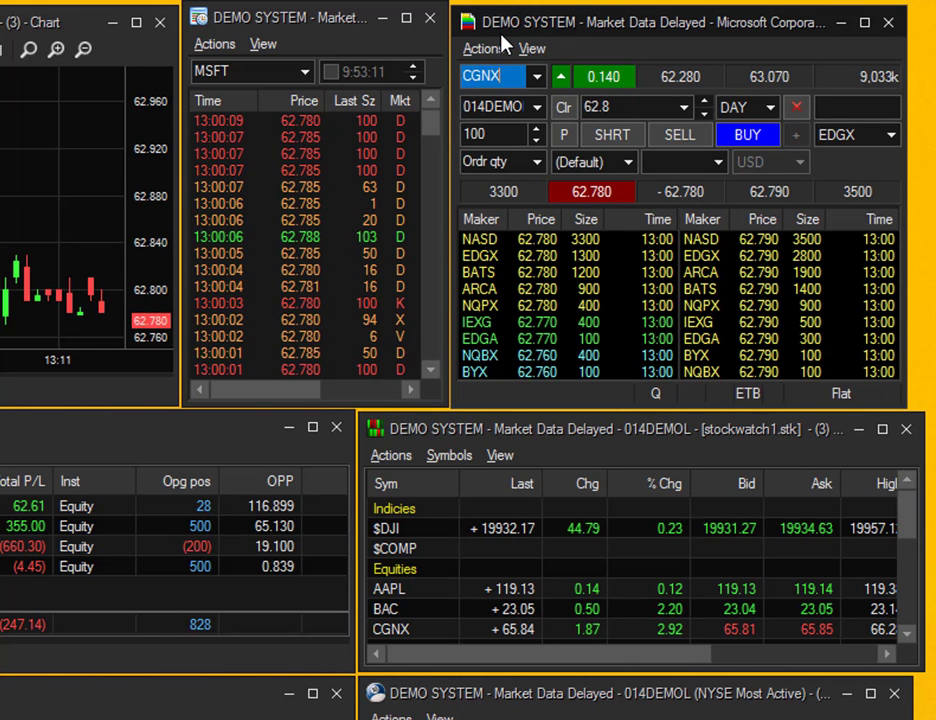
{"action": "key", "text": "Return"}
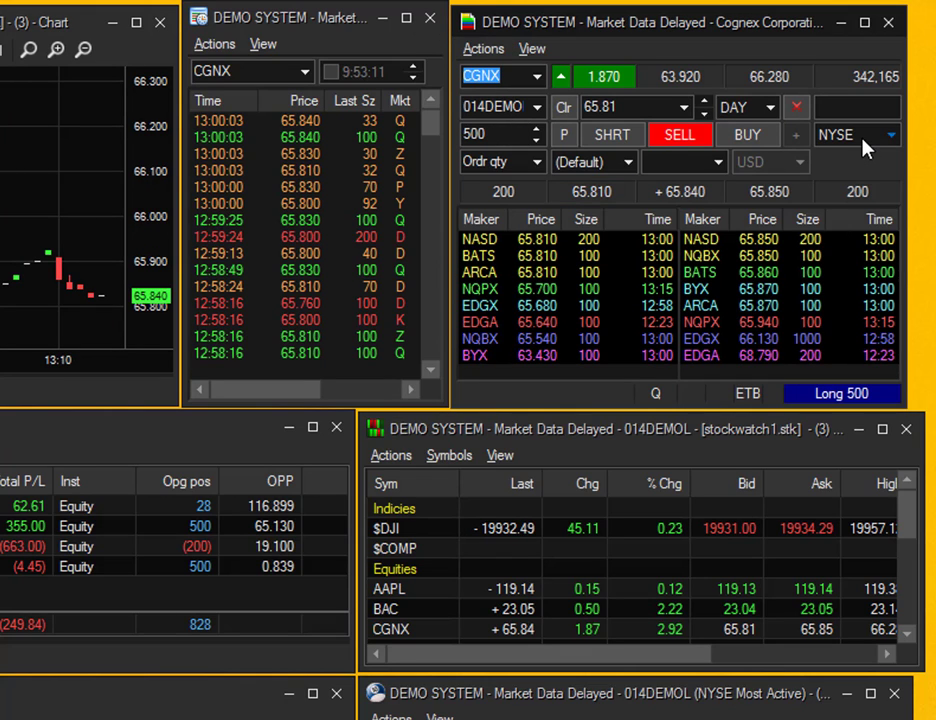
Step: Apply Set to Global in Local Order Entry Settings, then reselect the demo account and NYSE
{"action": "left_click", "coordinate": [532, 48]}
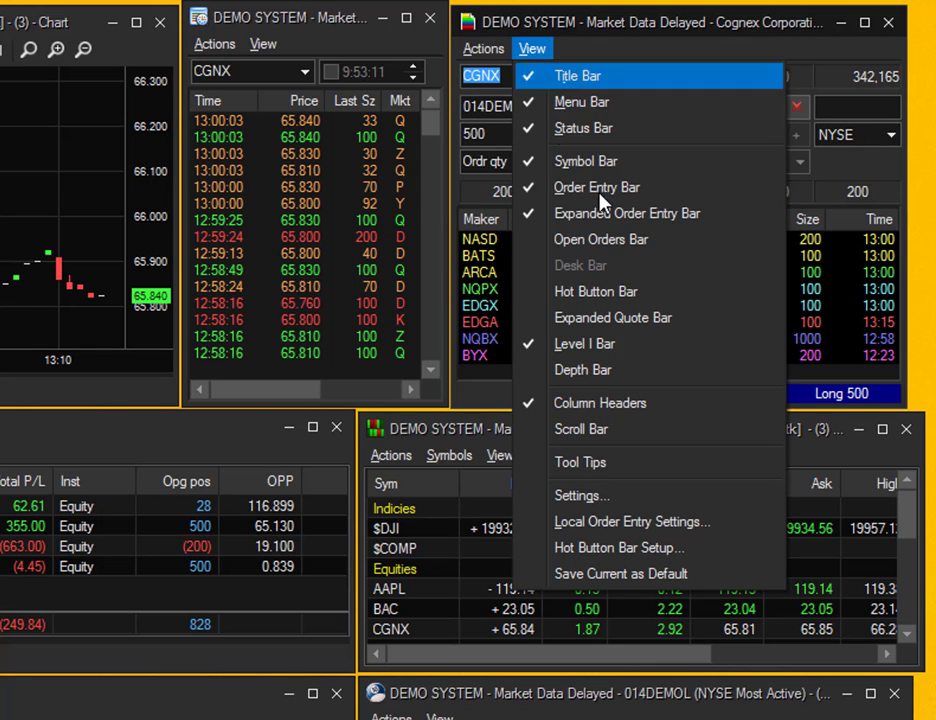
{"action": "left_click", "coordinate": [648, 526]}
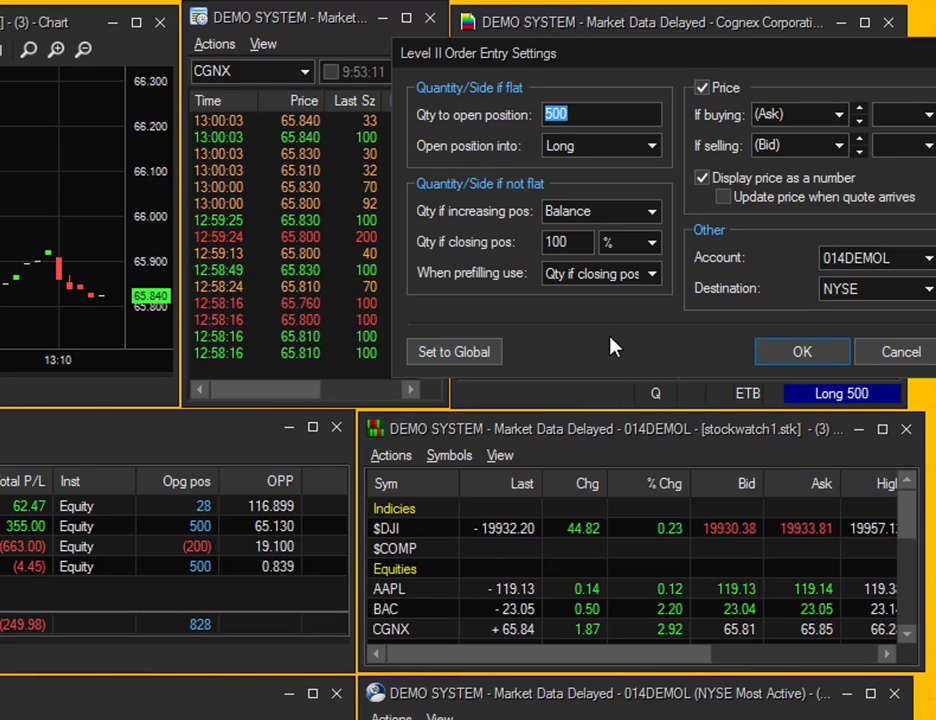
{"action": "left_click", "coordinate": [470, 353]}
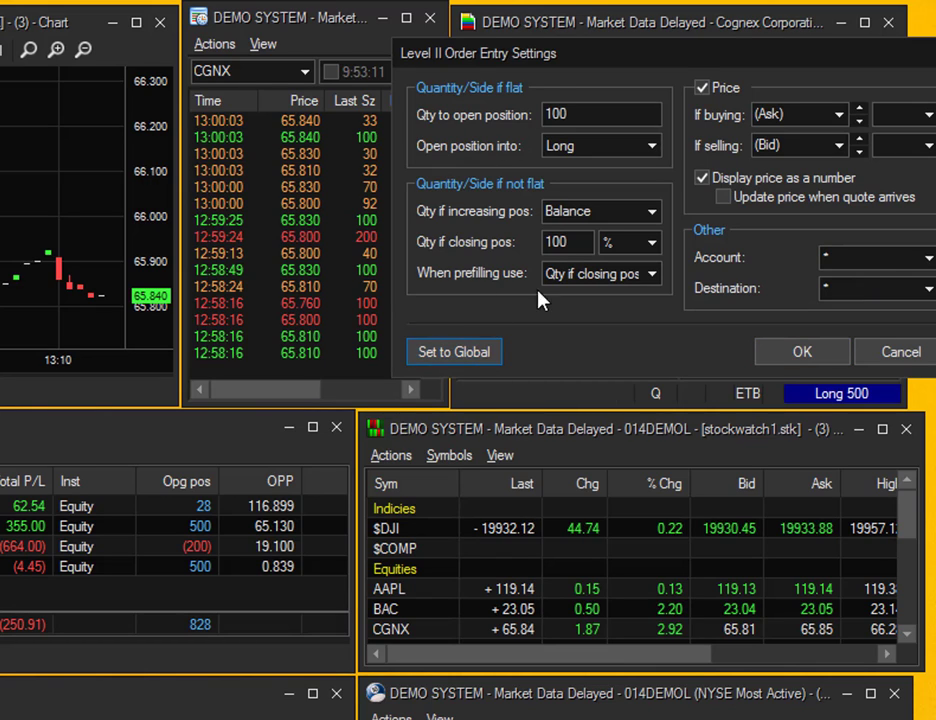
{"action": "left_click", "coordinate": [832, 257]}
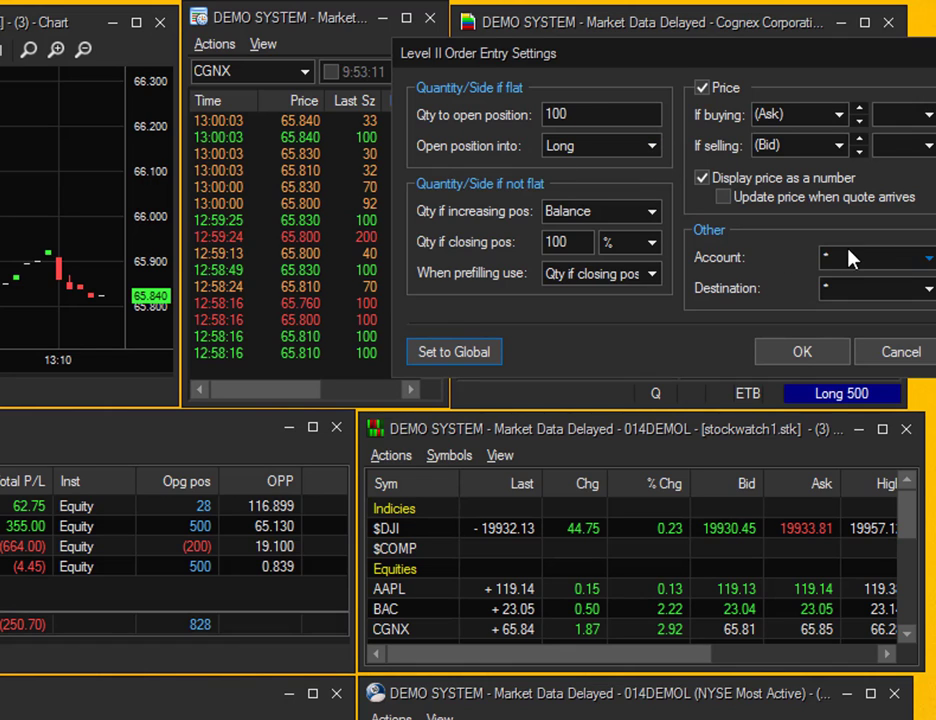
{"action": "left_click", "coordinate": [858, 310]}
{"action": "left_click", "coordinate": [868, 288]}
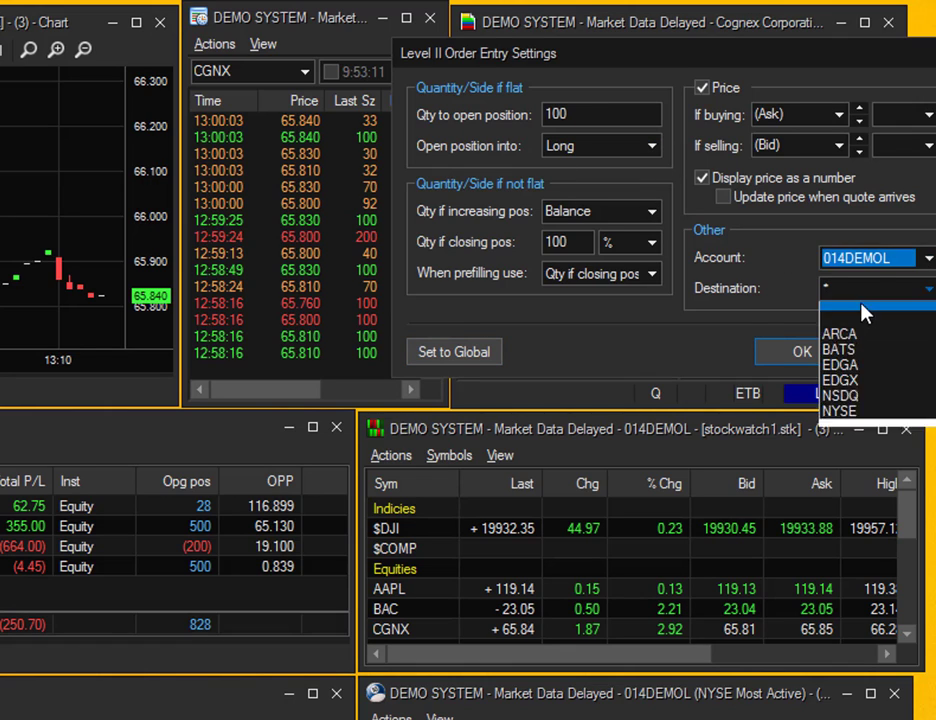
{"action": "left_click", "coordinate": [850, 418]}
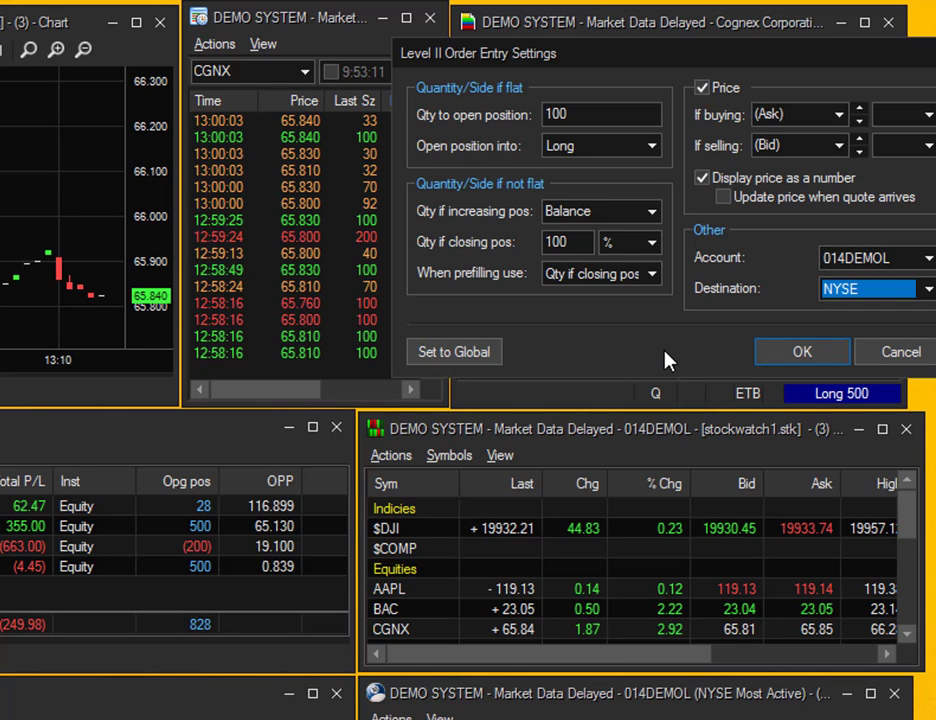
{"action": "left_click", "coordinate": [790, 348]}
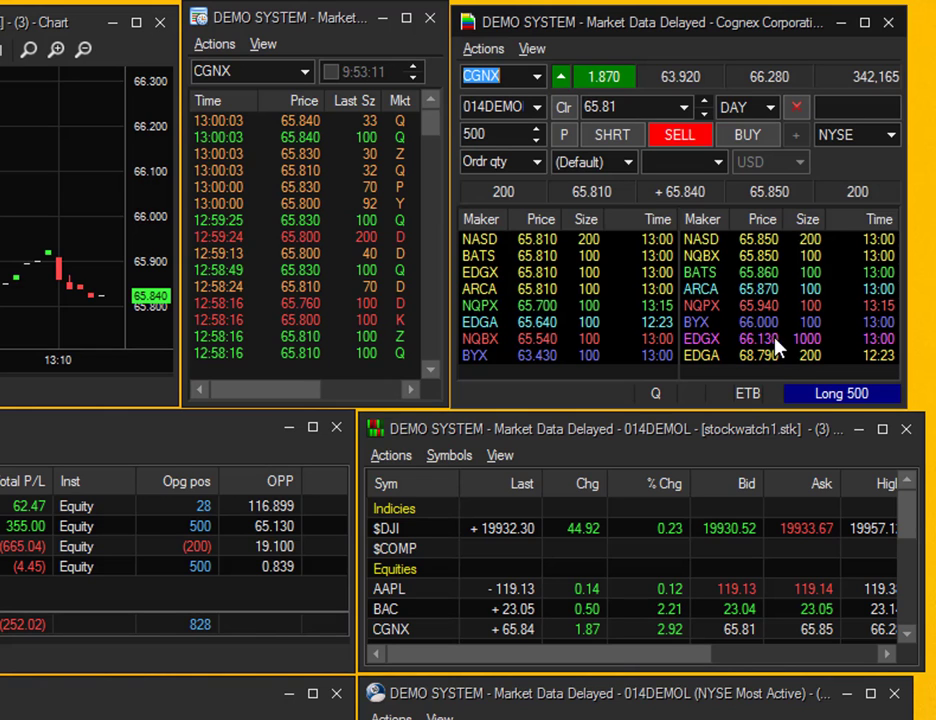